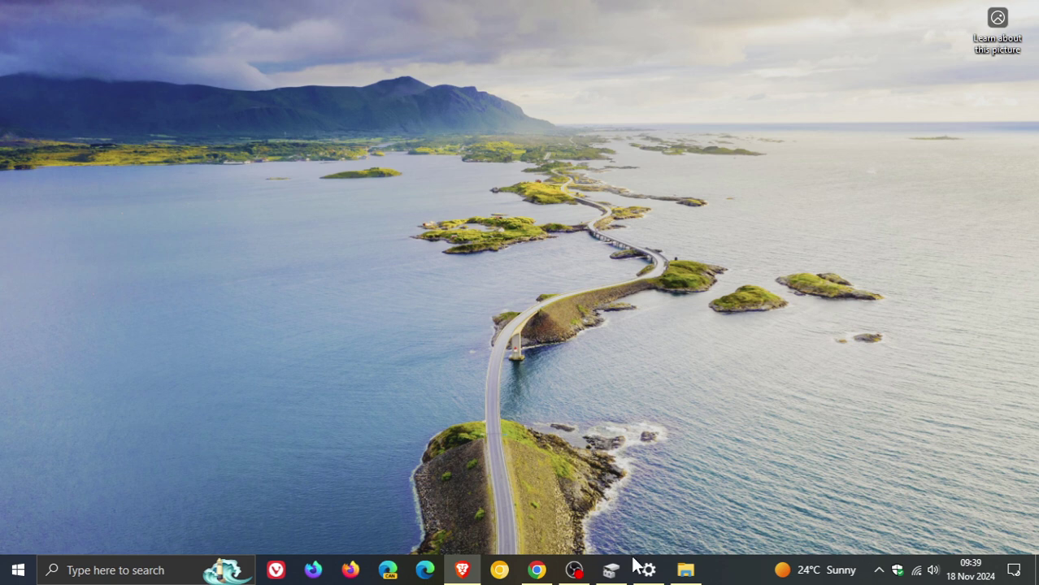
# - Switch to Settings, examine the Windows update history for the November 2024 updates, and minimize the window
pyautogui.click(648, 569)
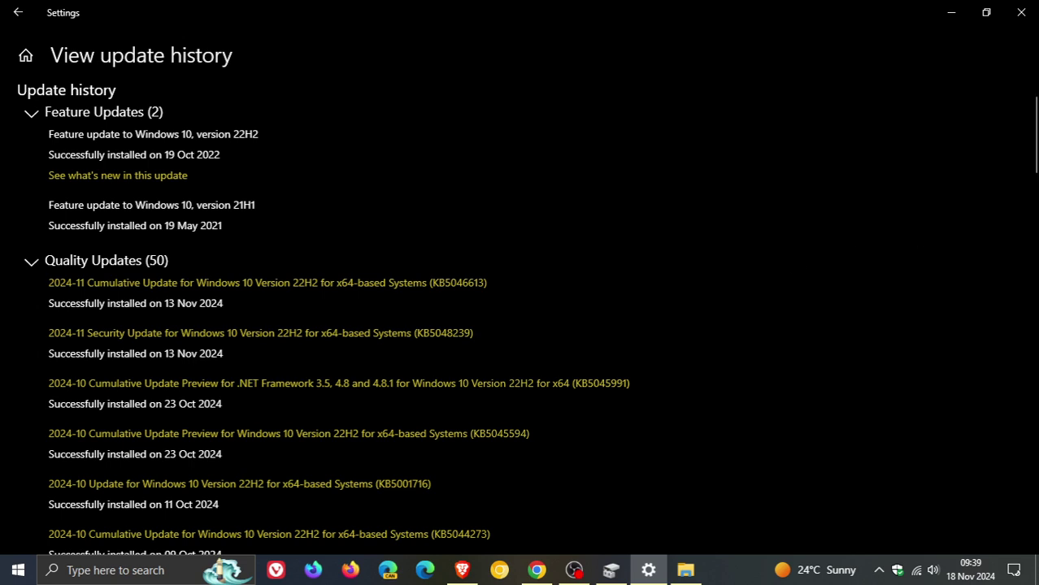
pyautogui.press('super+6')
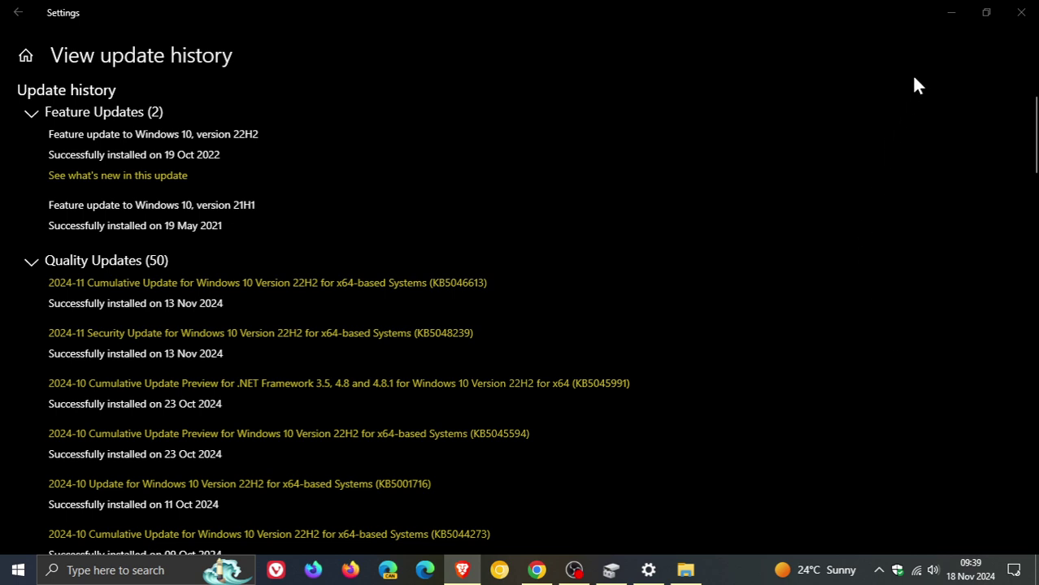
pyautogui.click(949, 13)
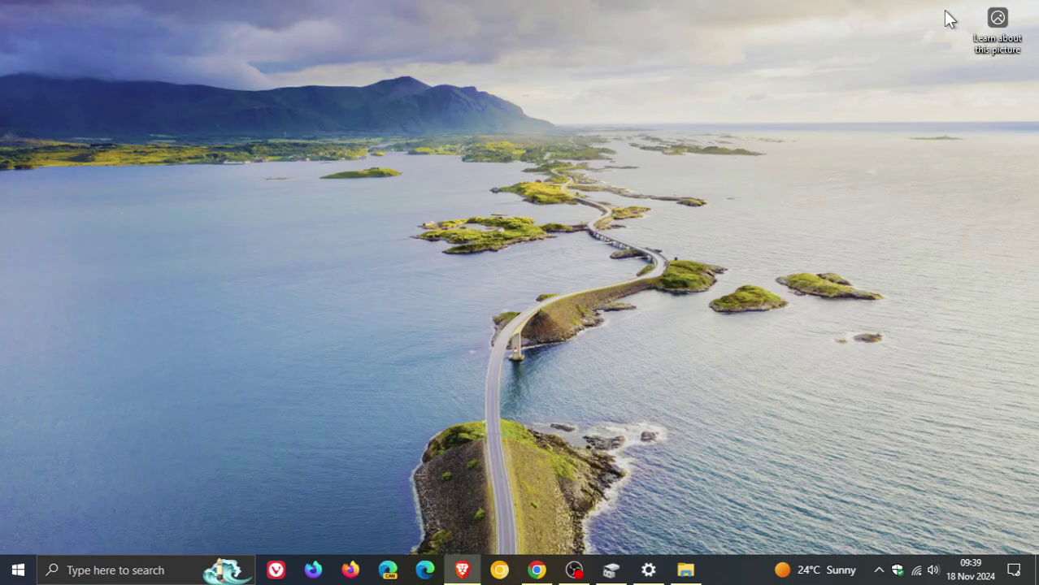
# - Switch to Chrome to read the Microsoft Community post about KB5048239, and check that update in the Settings update history
pyautogui.click(537, 570)
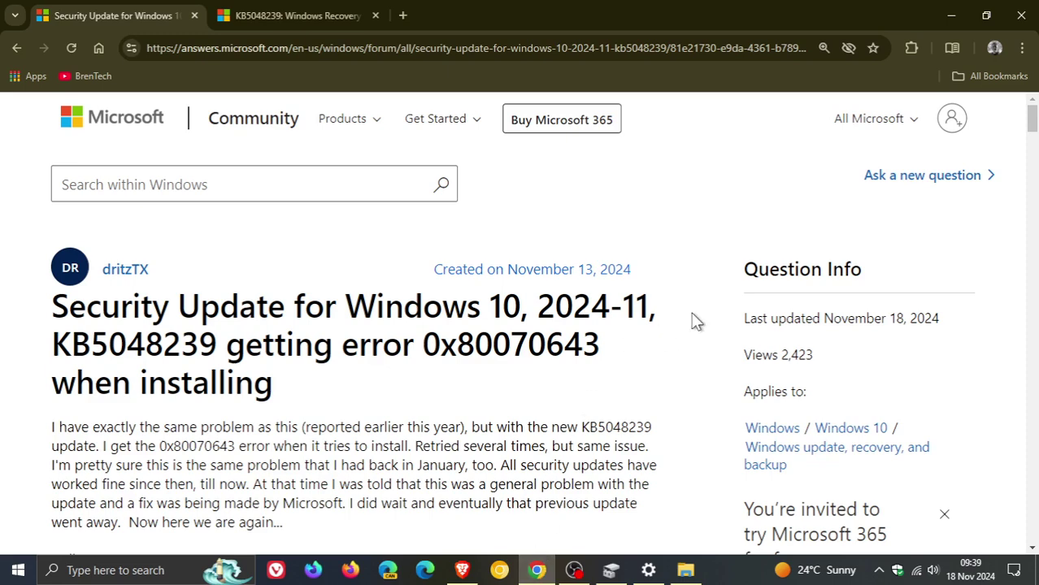
pyautogui.scroll(-1, 689, 320)
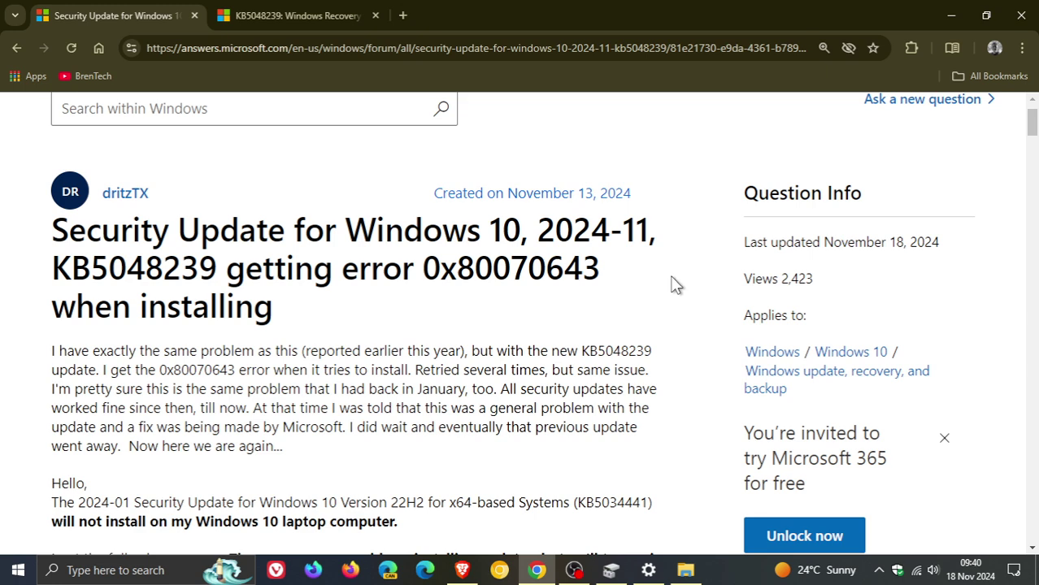
pyautogui.click(649, 570)
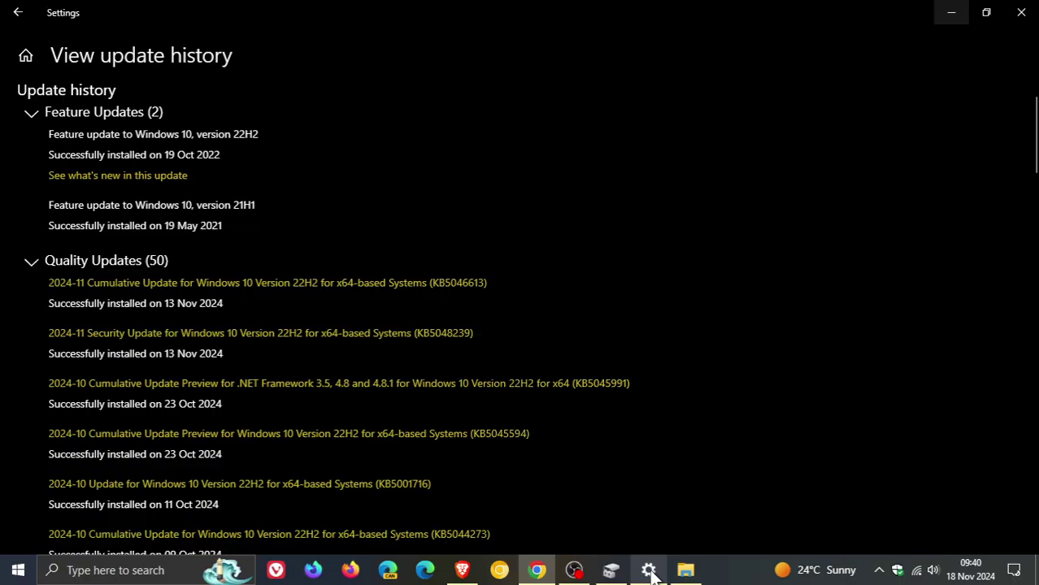
pyautogui.click(649, 570)
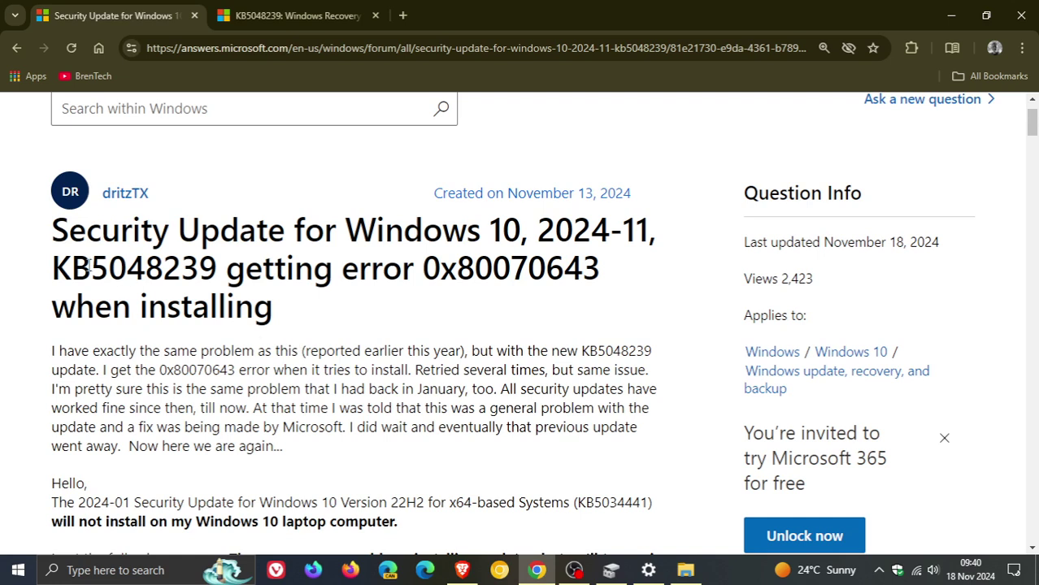
# - Highlight the number 5048239 and then the error code 0x80070643 in the forum post's title
pyautogui.moveTo(89, 265); pyautogui.dragTo(214, 258)
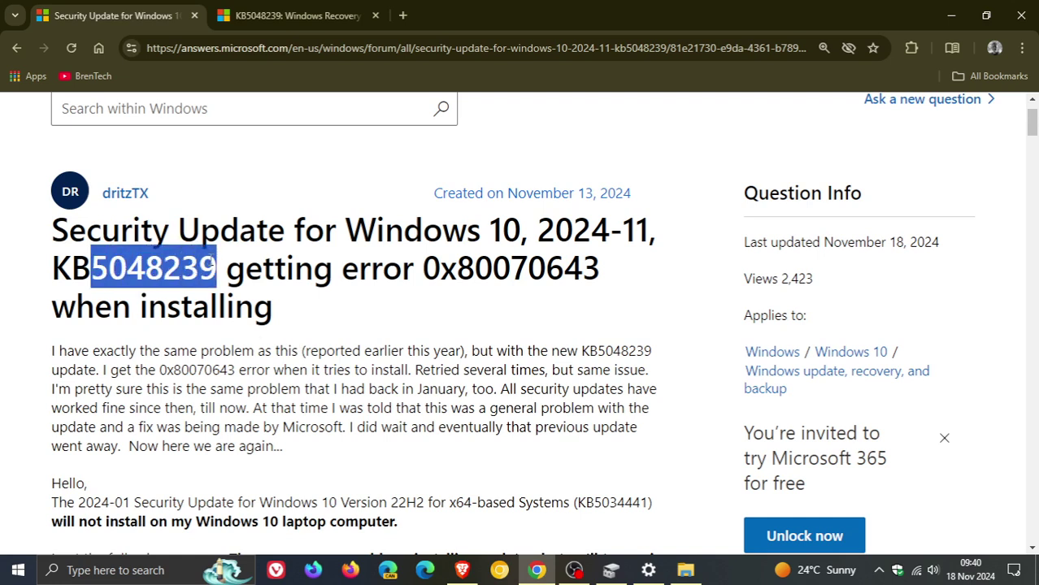
pyautogui.click(471, 303)
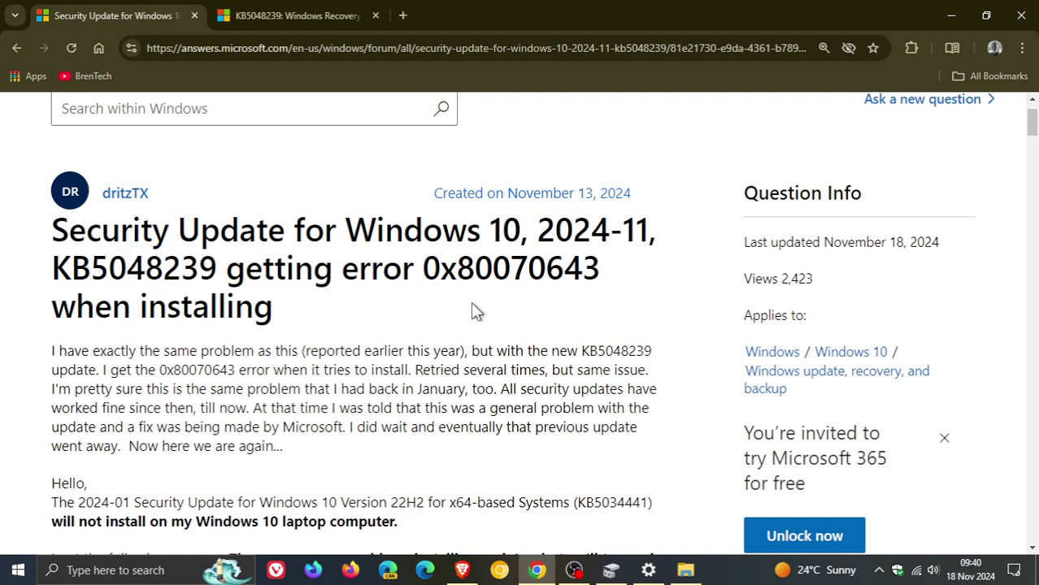
pyautogui.moveTo(423, 268); pyautogui.dragTo(601, 275)
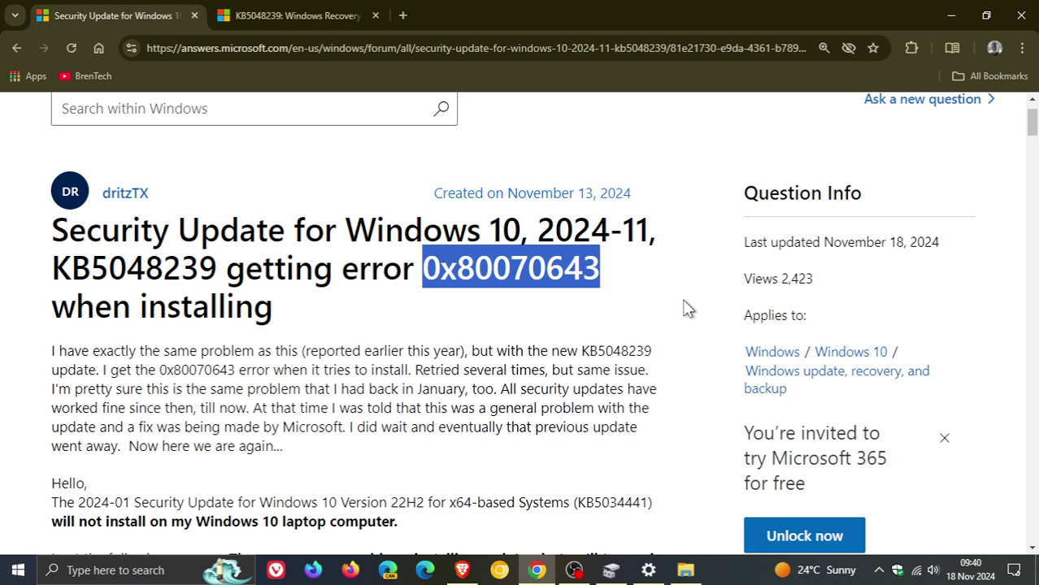
# - Look through the Settings update history for the January 2024 security update KB5034441, and minimize Settings
pyautogui.click(648, 569)
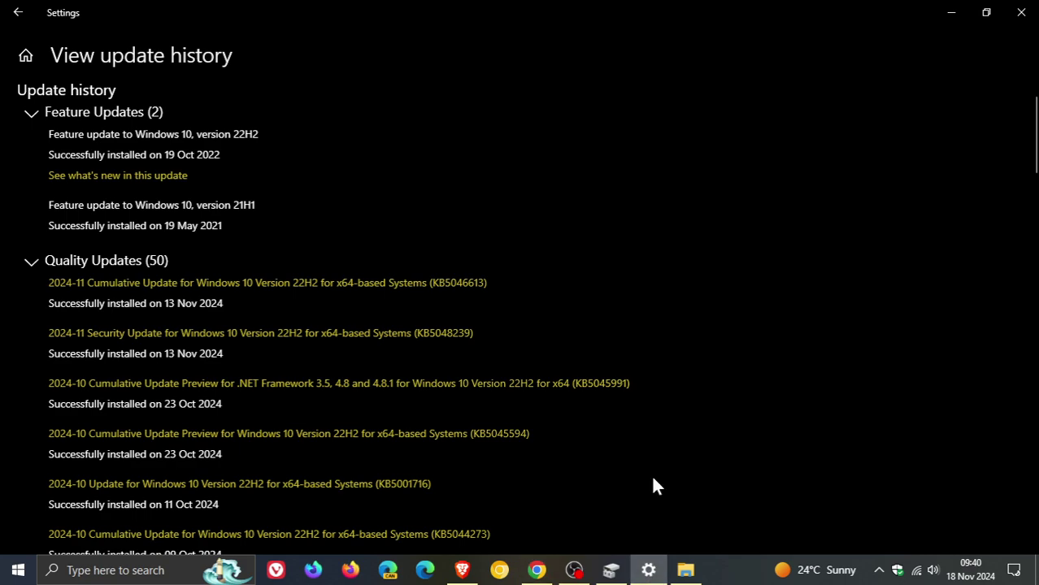
pyautogui.scroll(-15, 731, 253)
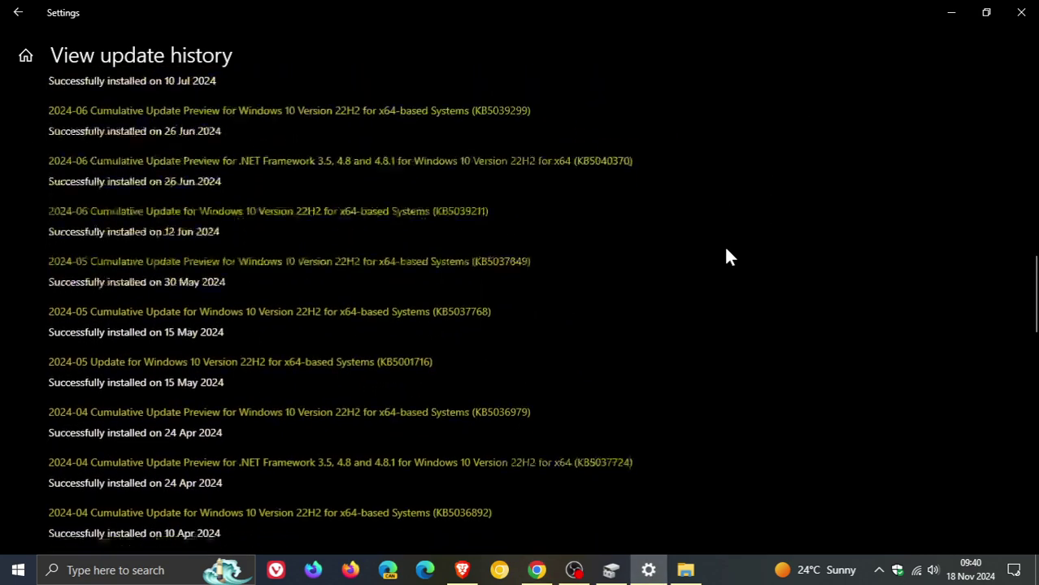
pyautogui.scroll(-6, 725, 256)
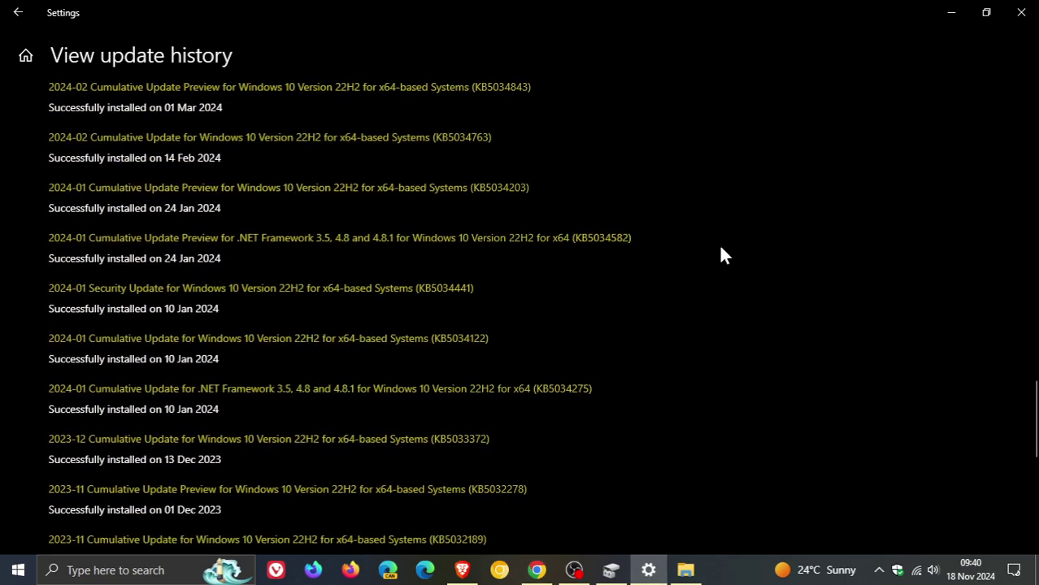
pyautogui.scroll(-2, 723, 255)
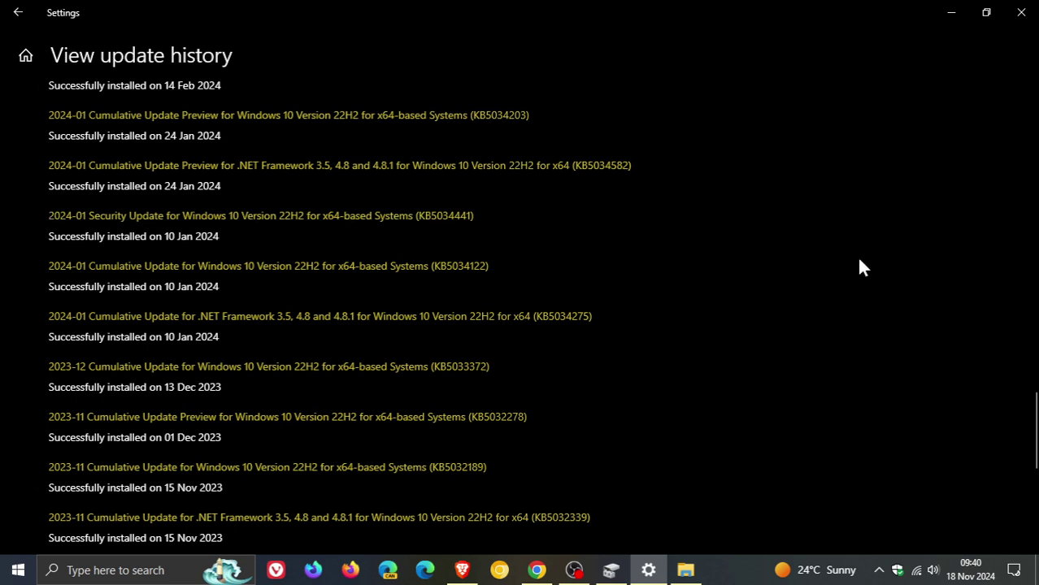
pyautogui.click(953, 15)
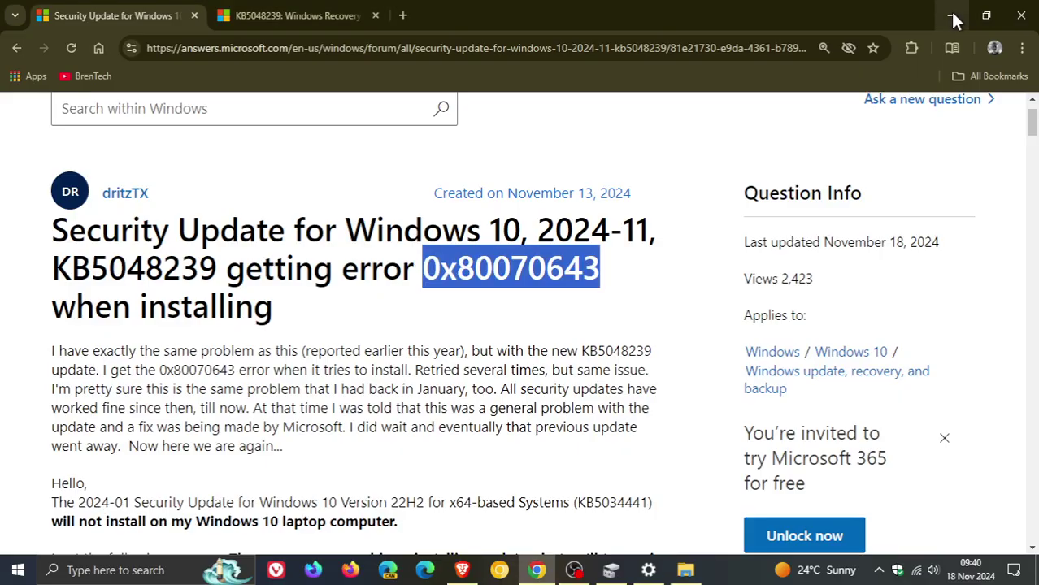
# - Deselect the error code, examine Disk 0's recovery partitions in Disk Management, and minimize that window
pyautogui.click(715, 286)
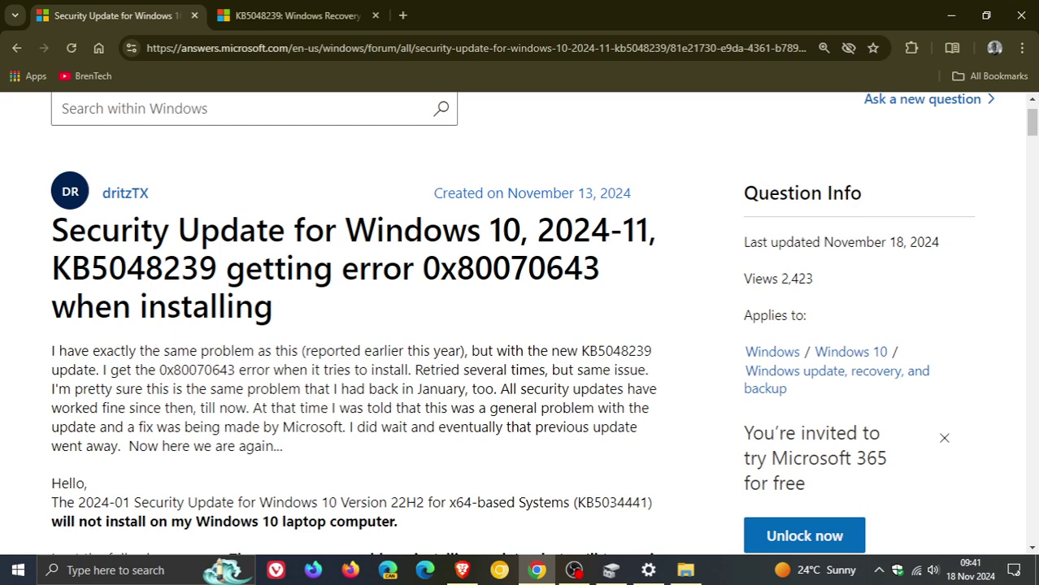
pyautogui.click(611, 570)
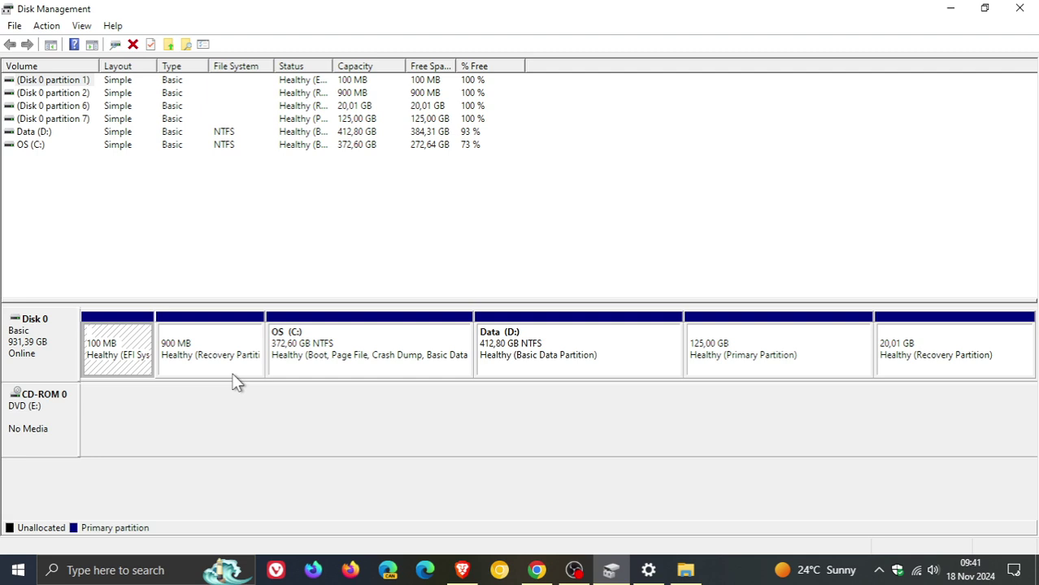
pyautogui.click(949, 8)
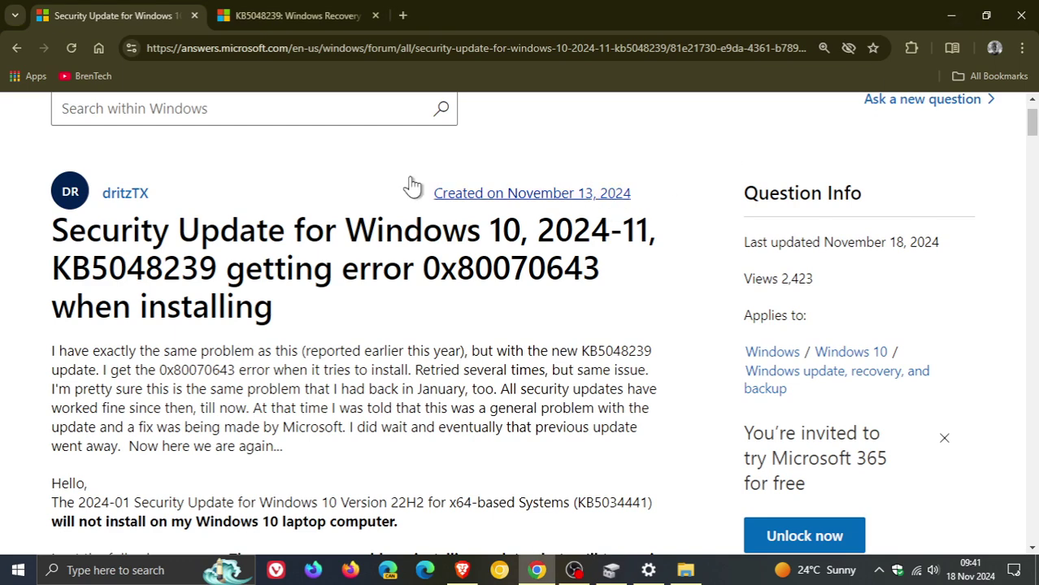
# - Read the KB5048239 support article's offer conditions and summary, highlighting part of the note on required recovery partition space
pyautogui.click(276, 16)
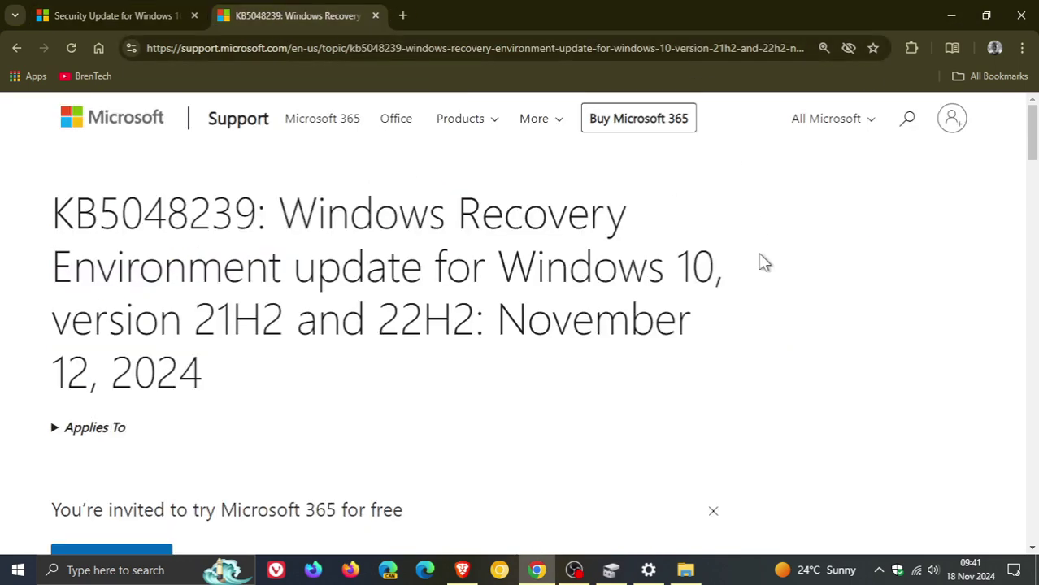
pyautogui.scroll(-3, 764, 261)
pyautogui.scroll(-3, 759, 260)
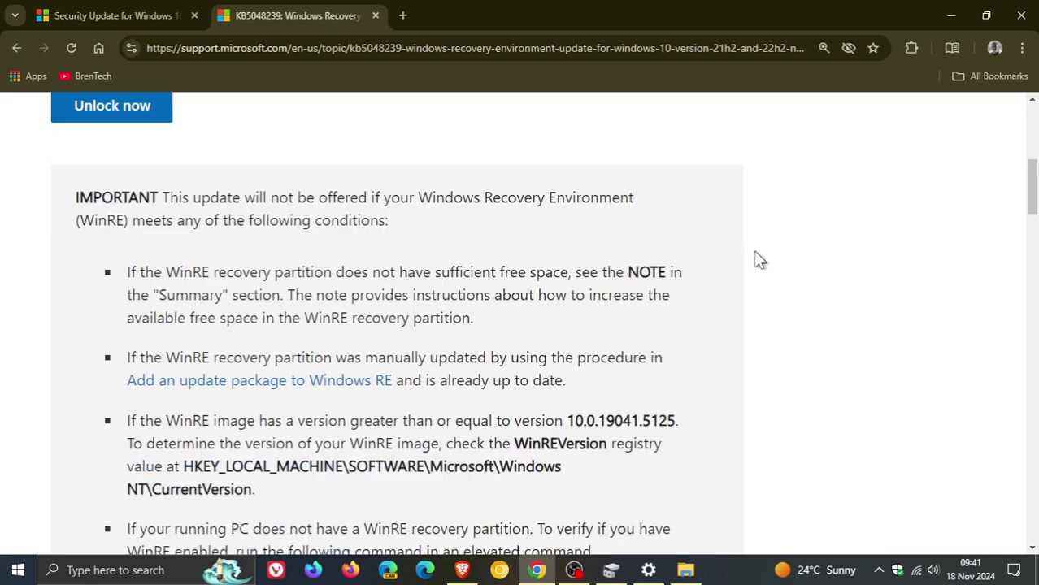
pyautogui.scroll(-5, 760, 260)
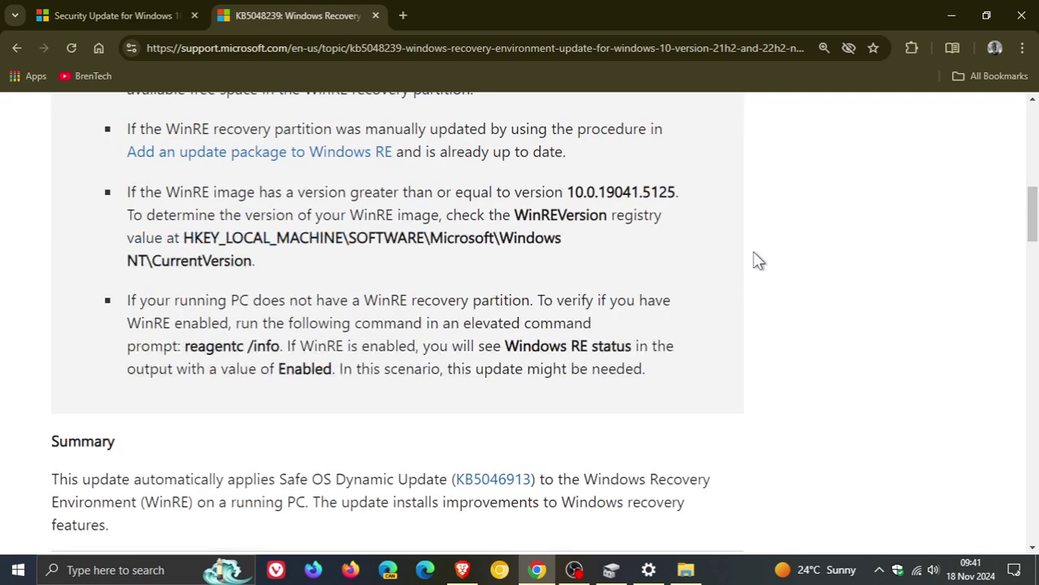
pyautogui.scroll(-2, 760, 260)
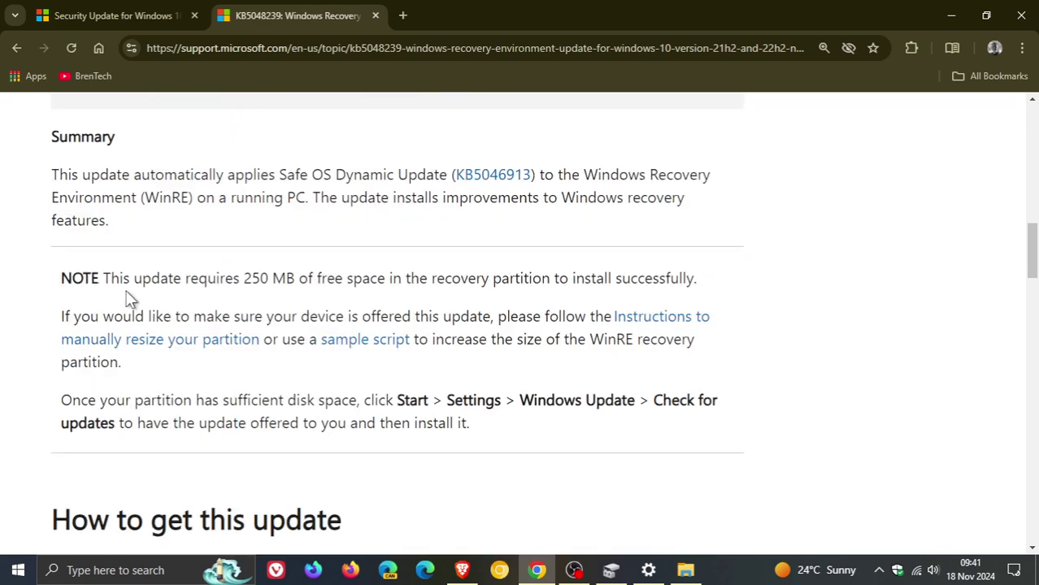
pyautogui.moveTo(112, 278); pyautogui.dragTo(295, 278)
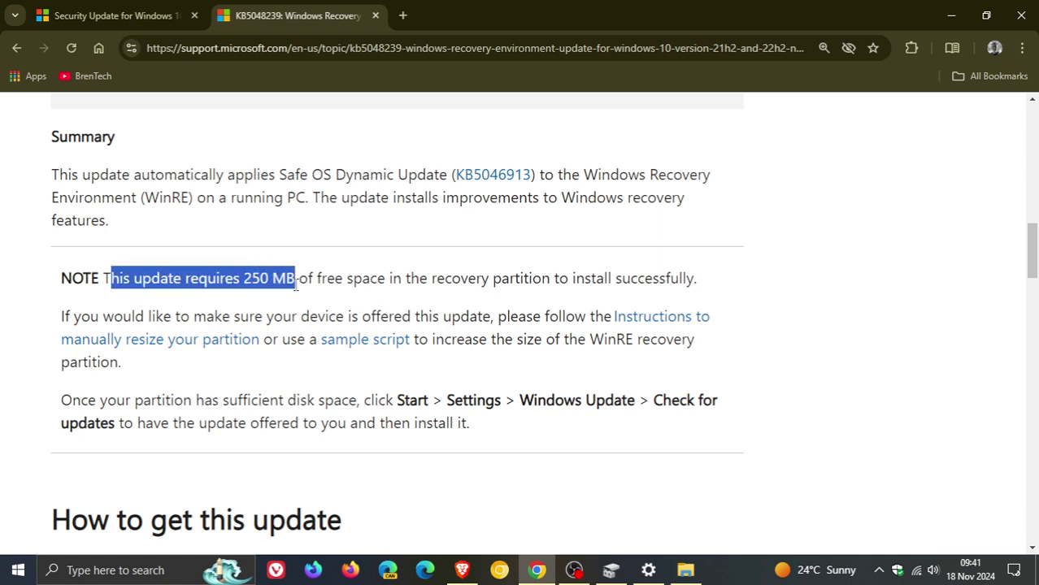
pyautogui.click(849, 243)
pyautogui.scroll(-3, 848, 241)
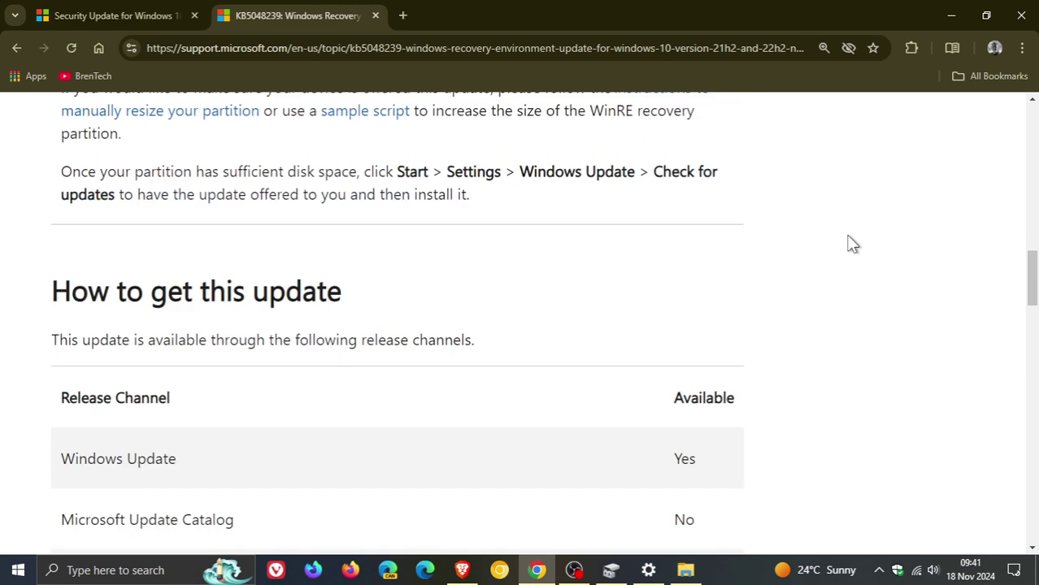
pyautogui.scroll(3, 849, 241)
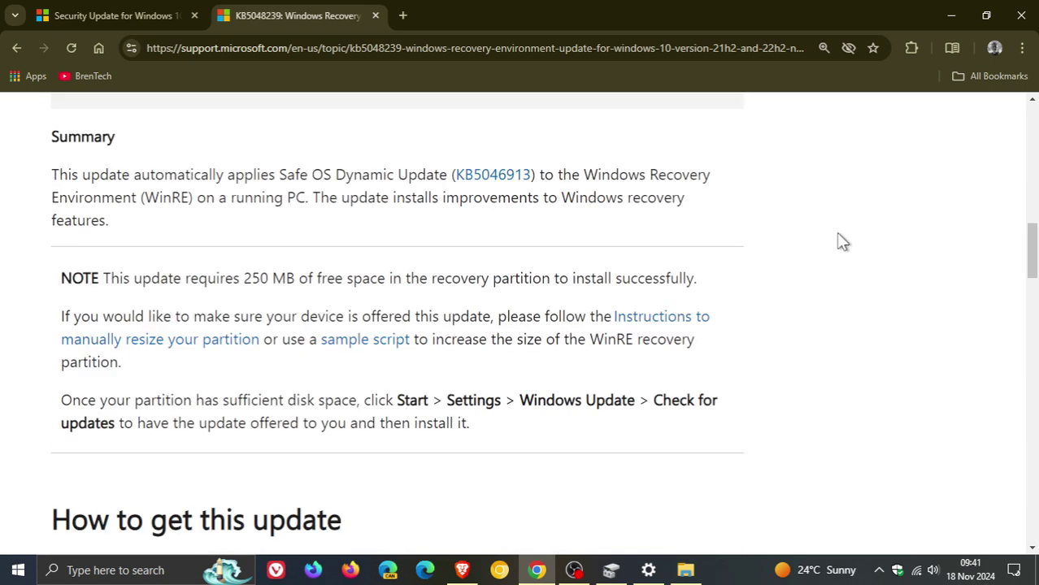
# - Open the linked instructions to manually resize the partition and read through the KB5028997 command steps
pyautogui.click(661, 321)
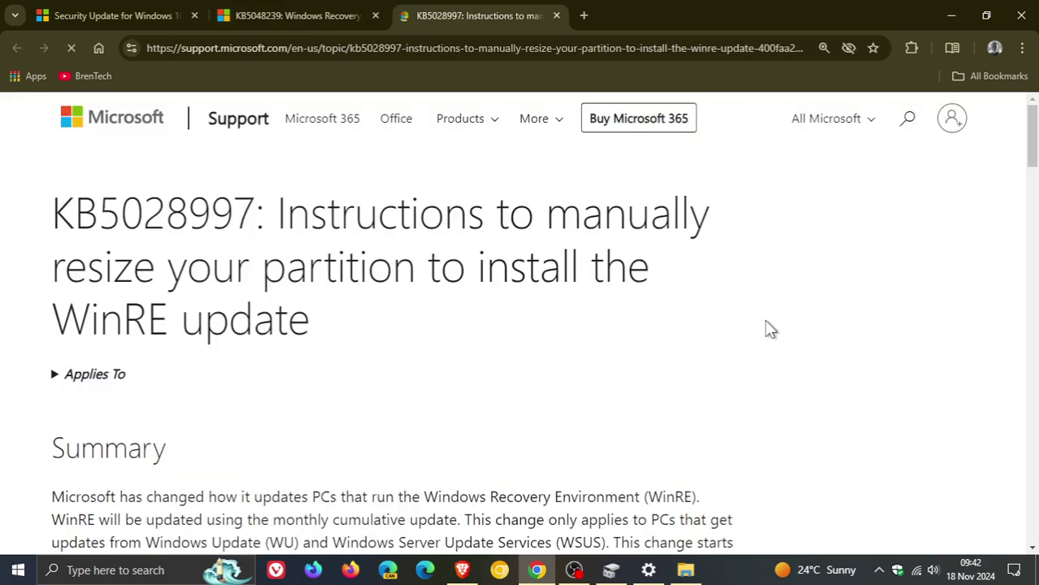
pyautogui.scroll(-7, 769, 330)
pyautogui.scroll(-4, 769, 330)
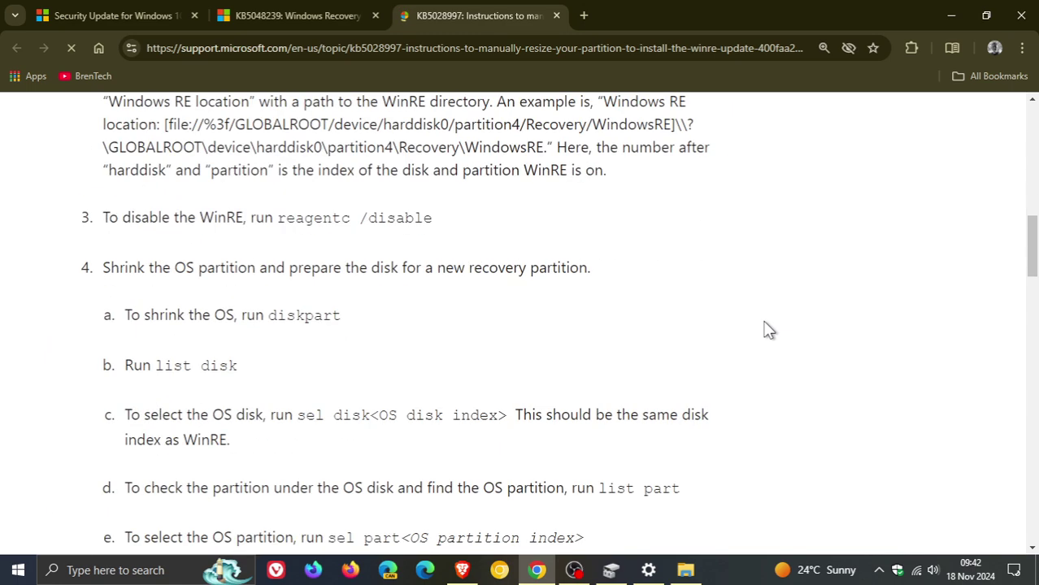
pyautogui.scroll(-10, 769, 330)
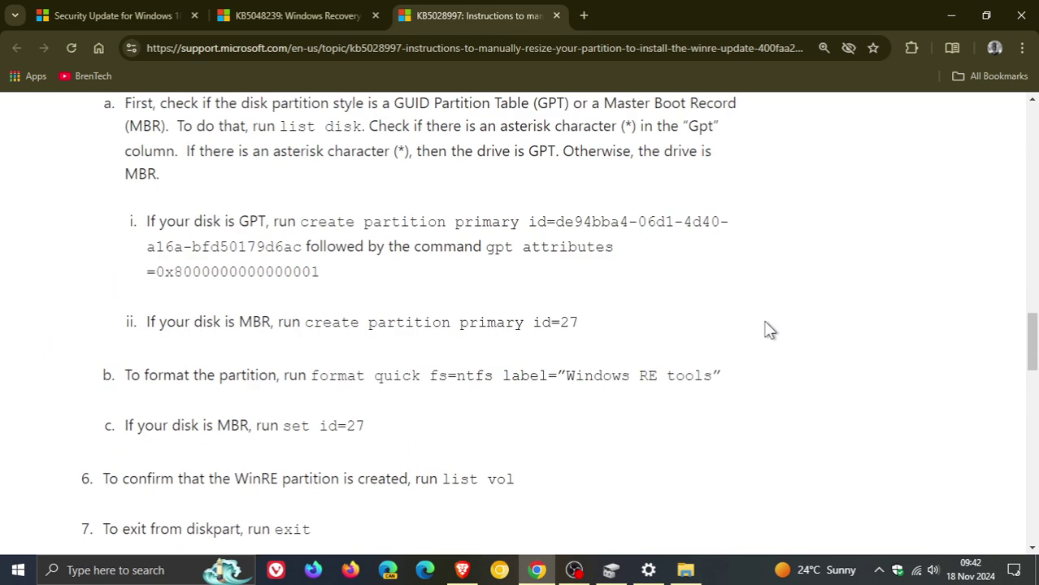
pyautogui.scroll(-4, 769, 330)
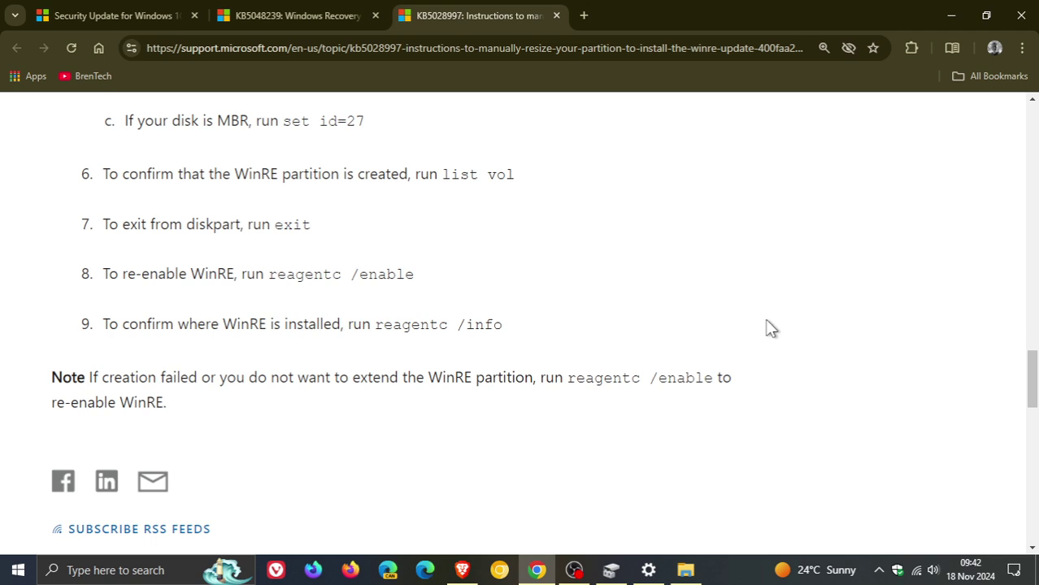
pyautogui.scroll(5, 771, 327)
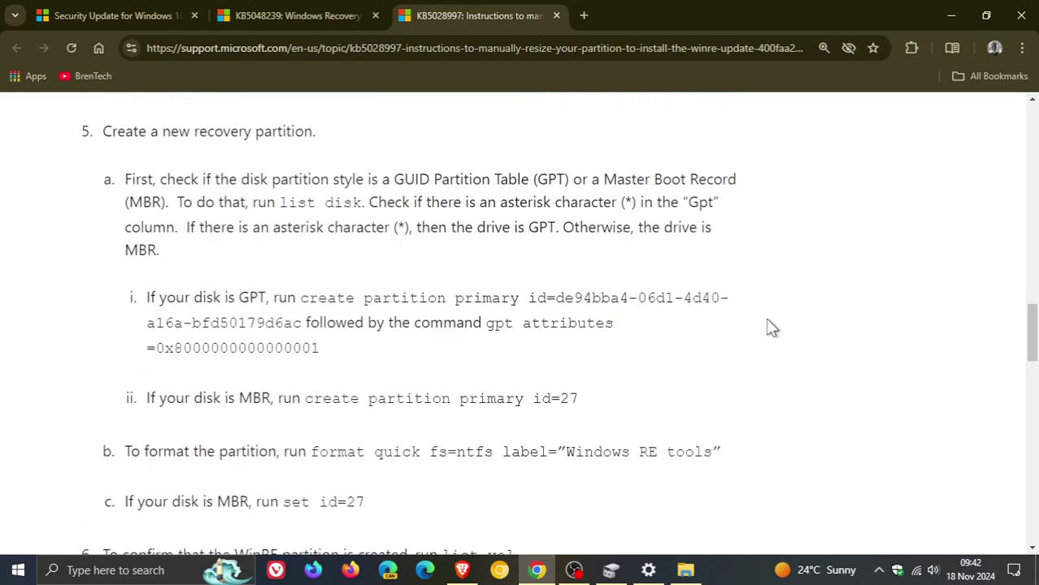
pyautogui.scroll(15, 772, 327)
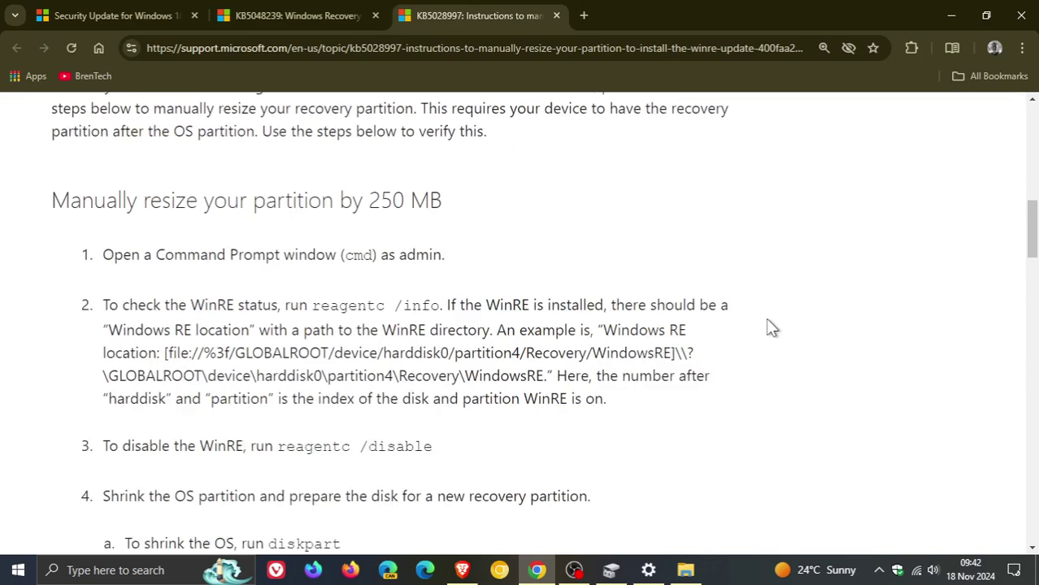
pyautogui.scroll(5, 771, 327)
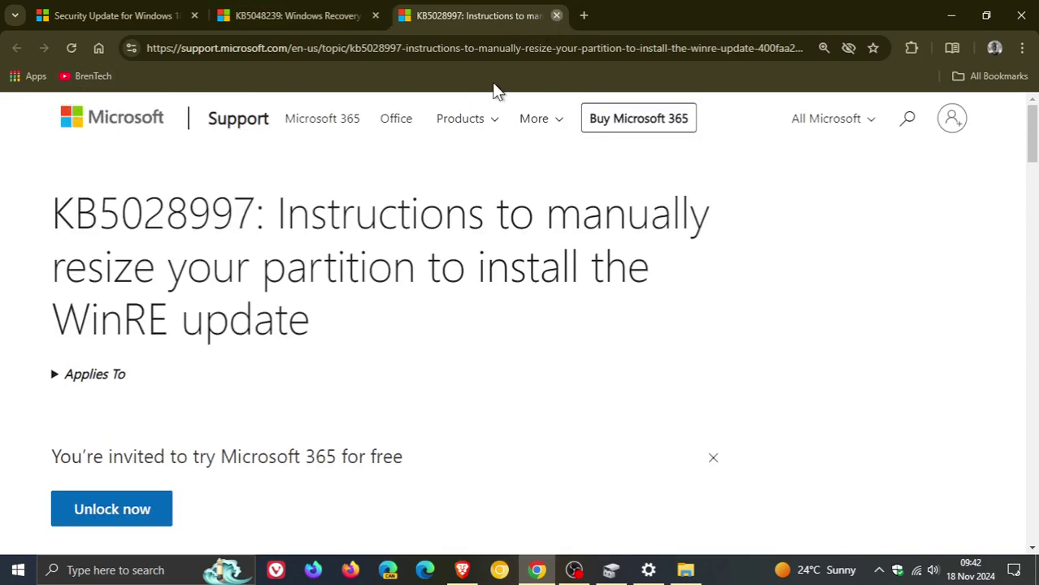
# - Close the KB5028997 instructions and open the sample script page at the section on extending the Windows RE partition
pyautogui.hotkey('ctrl', 'w')
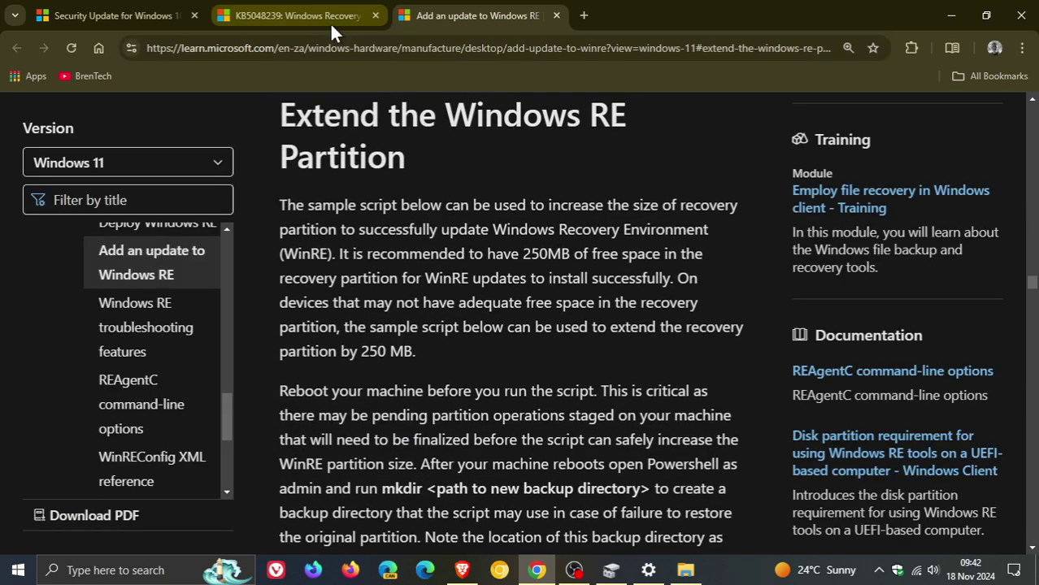
pyautogui.click(330, 17)
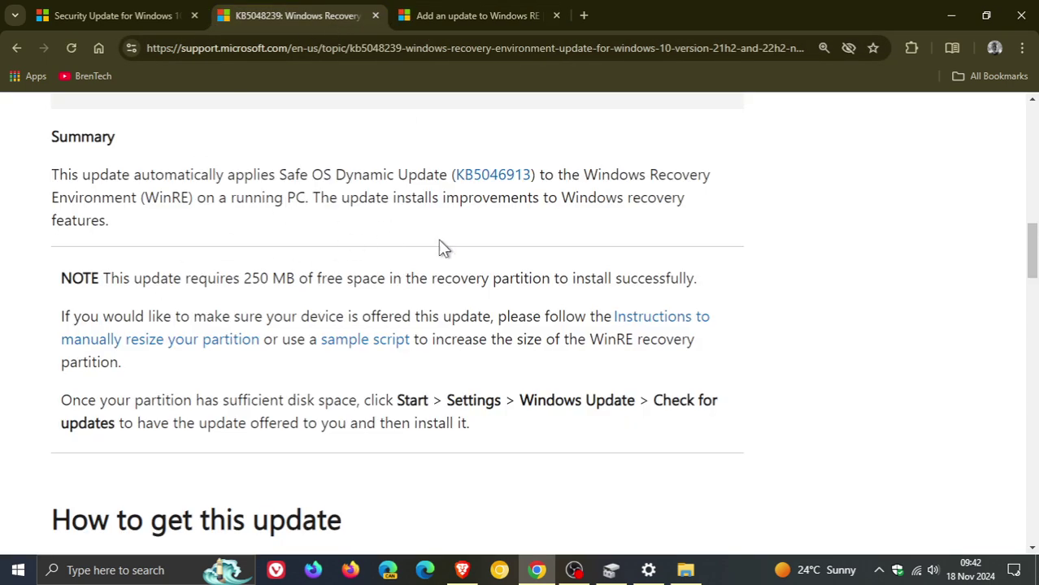
pyautogui.click(469, 16)
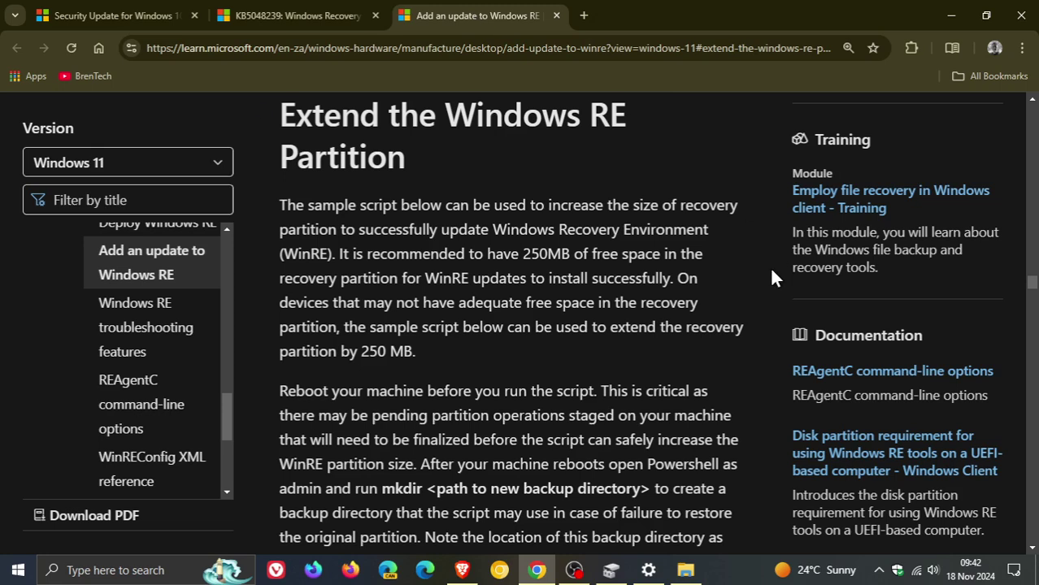
# - Read the recommended preparation and the PowerShell sample script for extending the Windows RE partition, and close that page
pyautogui.scroll(-4, 771, 257)
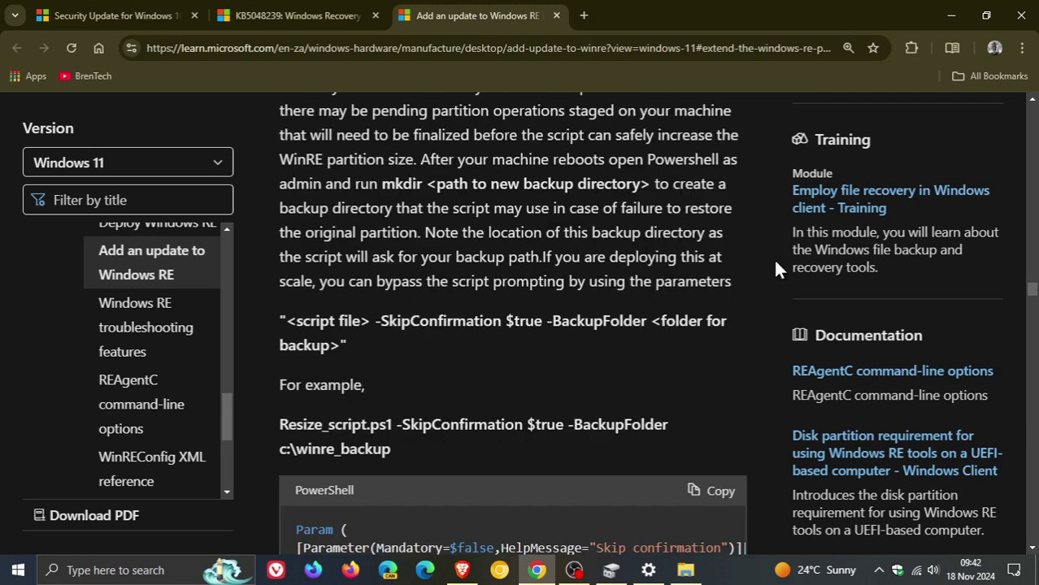
pyautogui.scroll(-3, 773, 258)
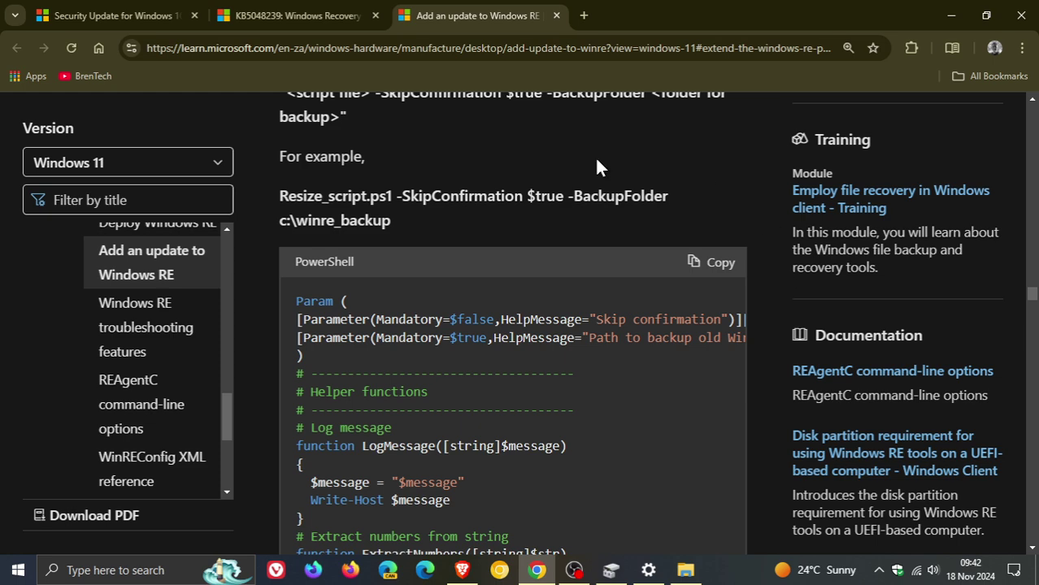
pyautogui.click(557, 16)
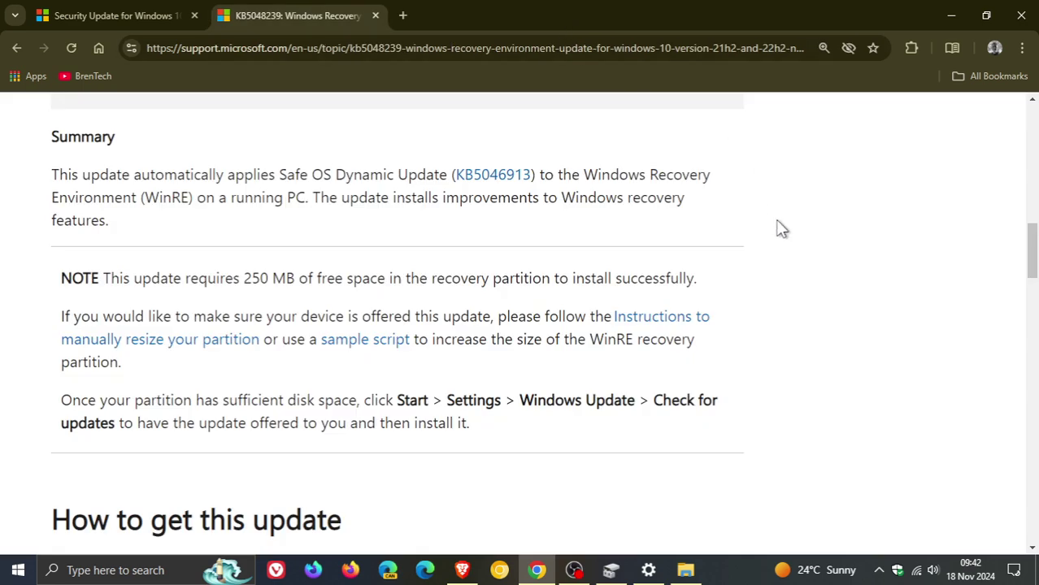
# - Minimize the browser and switch to File Explorer's Programs folder to locate the wushowhide tool
pyautogui.click(951, 22)
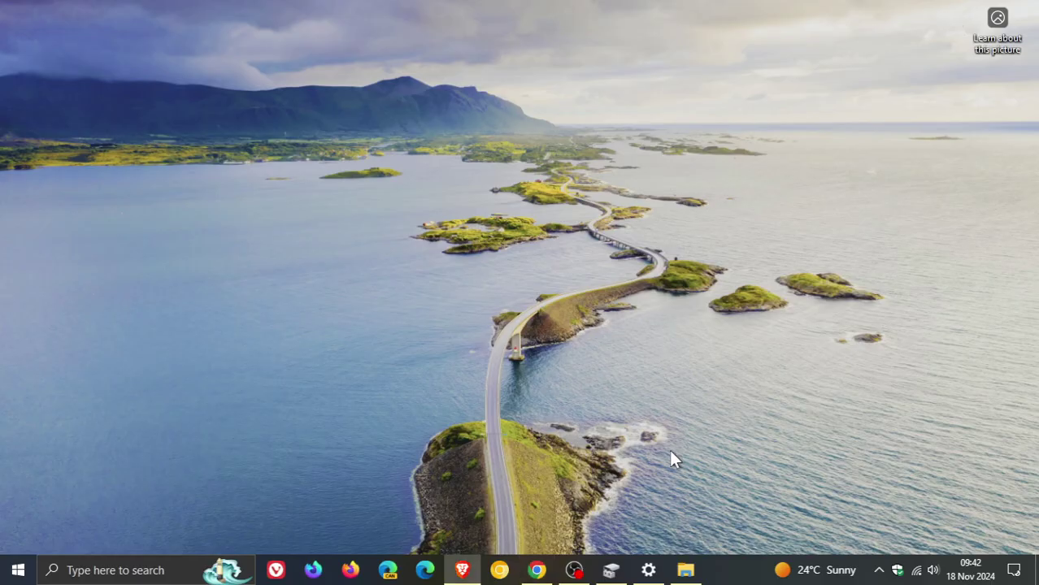
pyautogui.click(685, 569)
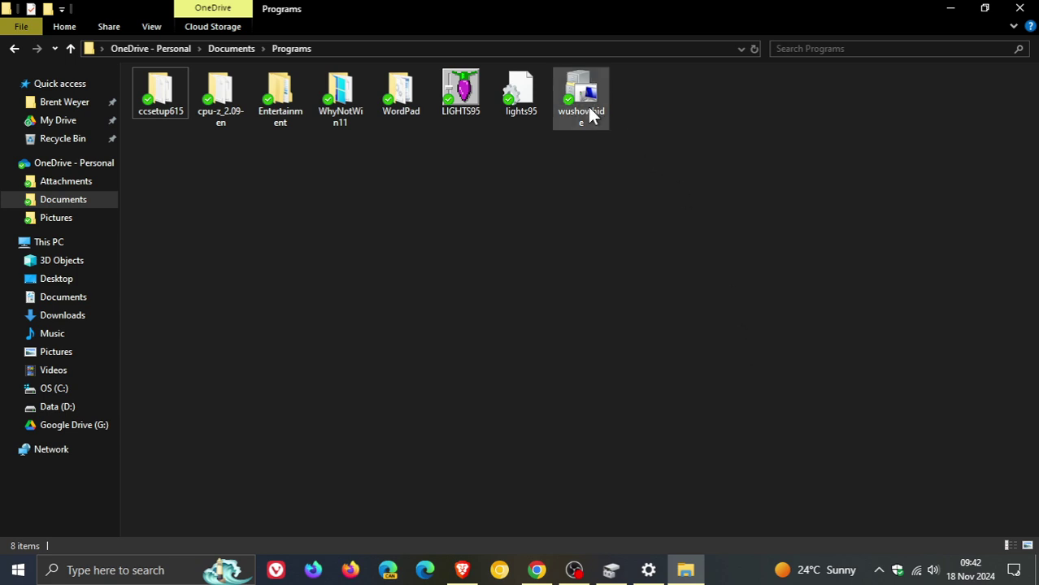
pyautogui.moveTo(587, 105)
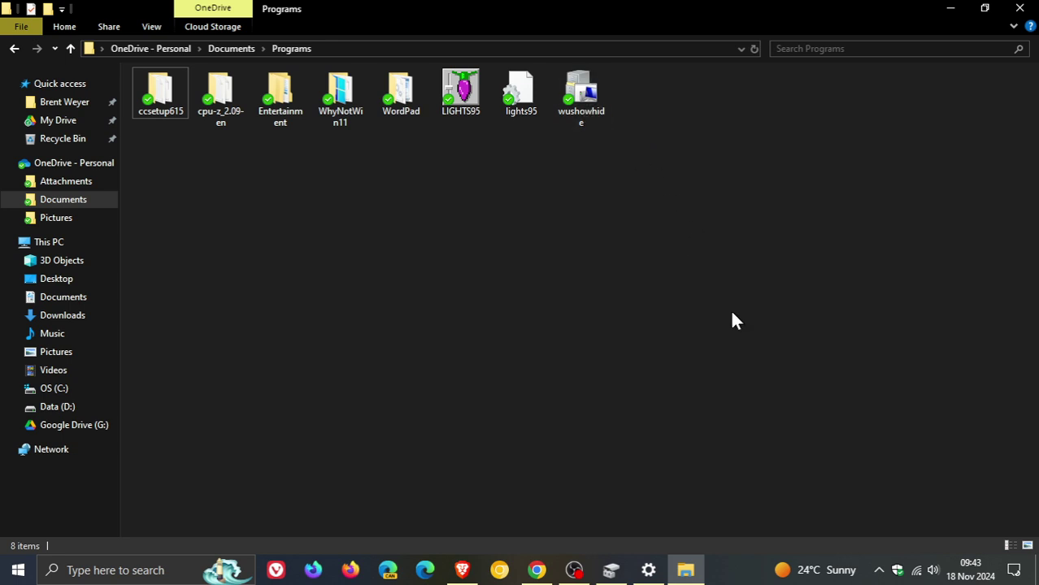
# - Switch to Settings and review the newest Quality Updates in the update history, including KB5048239
pyautogui.click(648, 570)
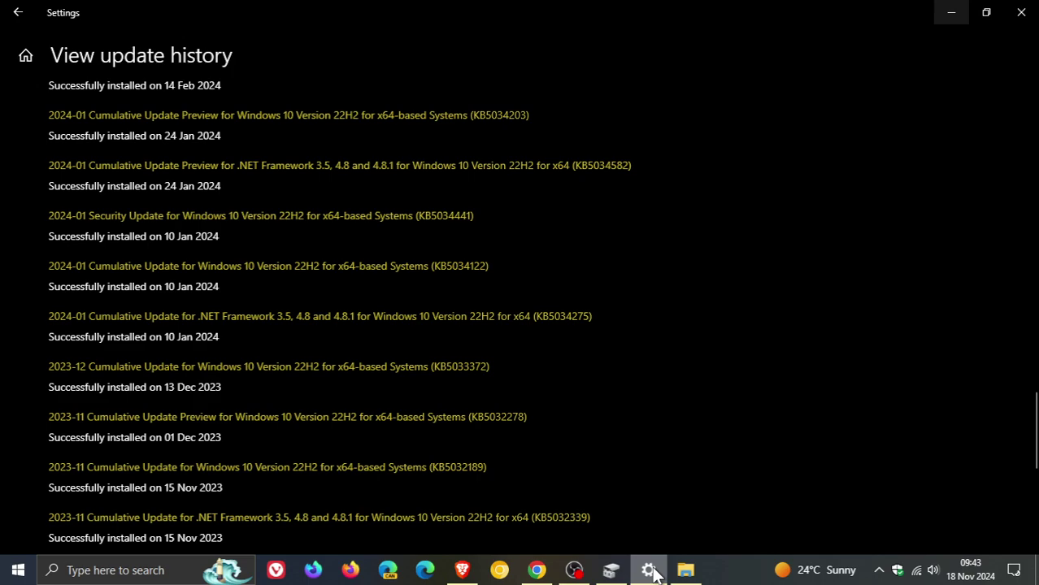
pyautogui.scroll(15, 735, 344)
pyautogui.scroll(5, 732, 344)
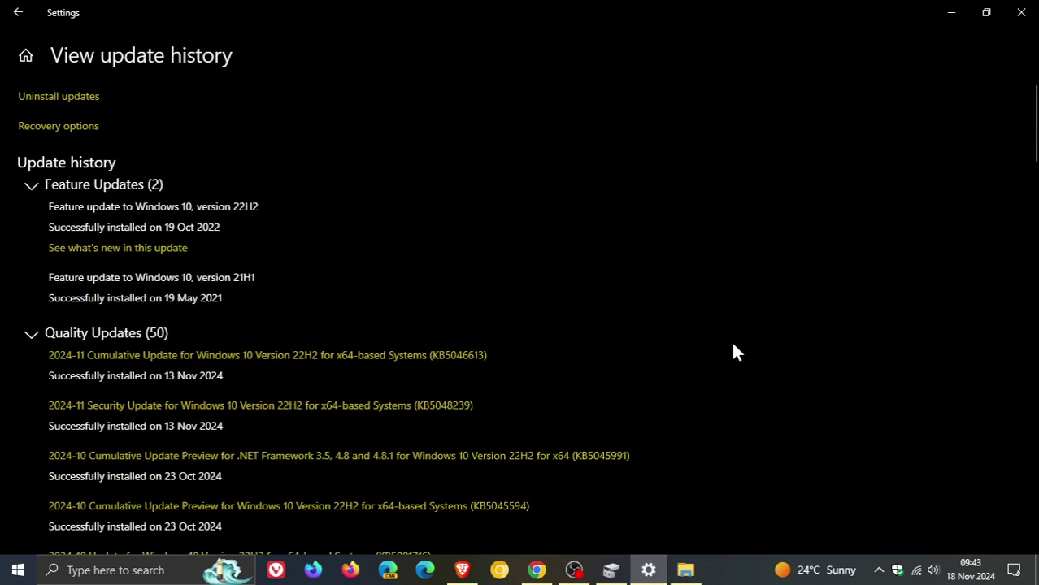
pyautogui.scroll(-2, 734, 351)
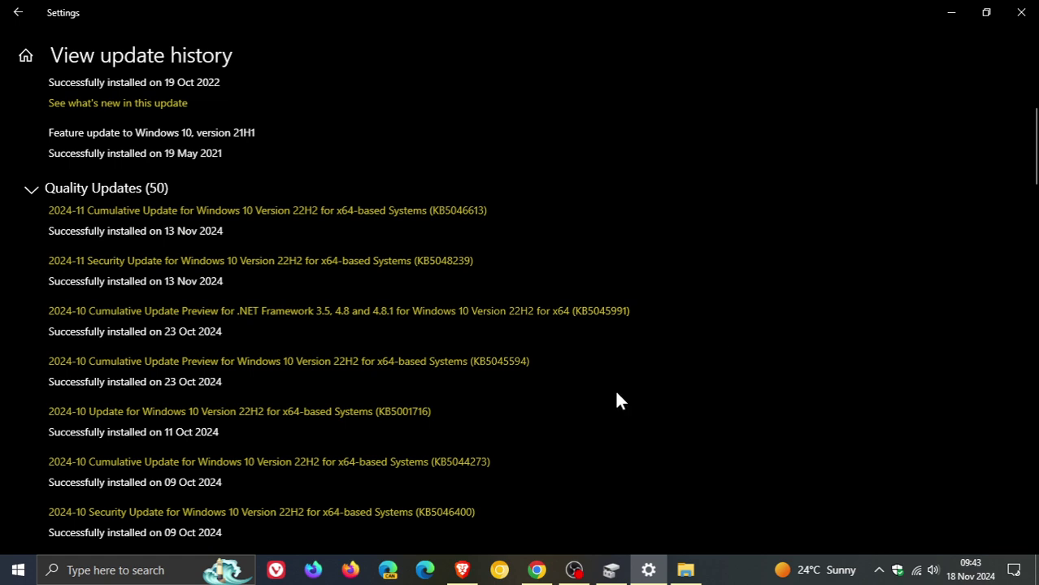
# - Switch to Chrome and read through the Microsoft Community thread on KB5048239 error 0x80070643, including its replies, returning to the question title
pyautogui.click(537, 570)
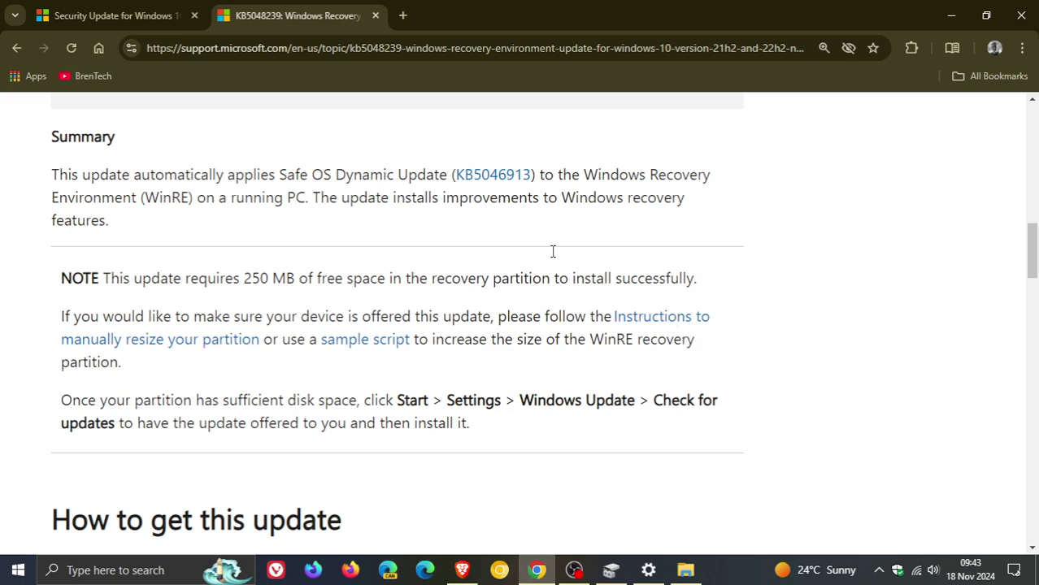
pyautogui.click(78, 14)
pyautogui.scroll(-3, 650, 219)
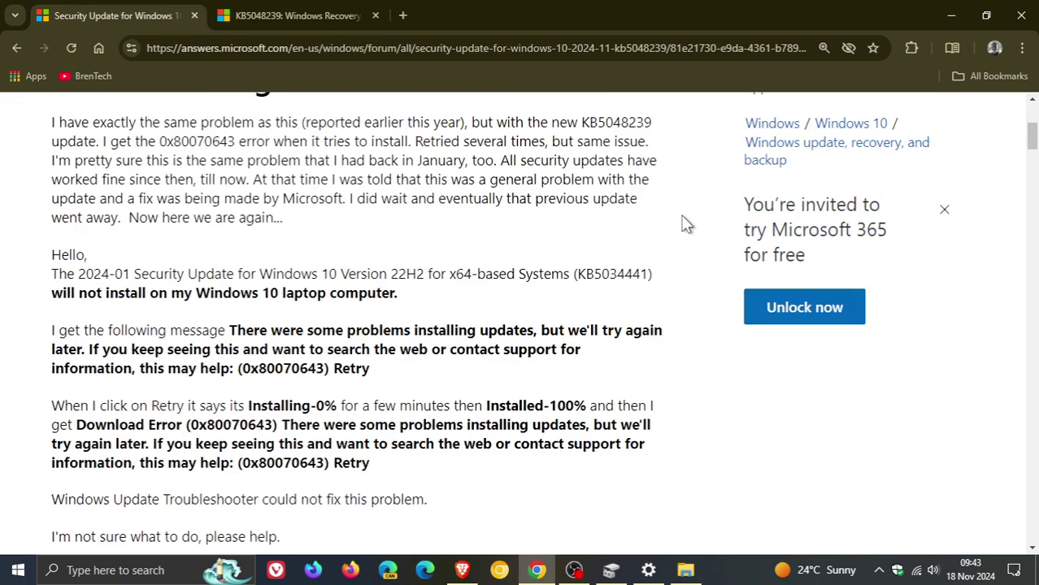
pyautogui.scroll(-6, 684, 223)
pyautogui.scroll(-3, 707, 212)
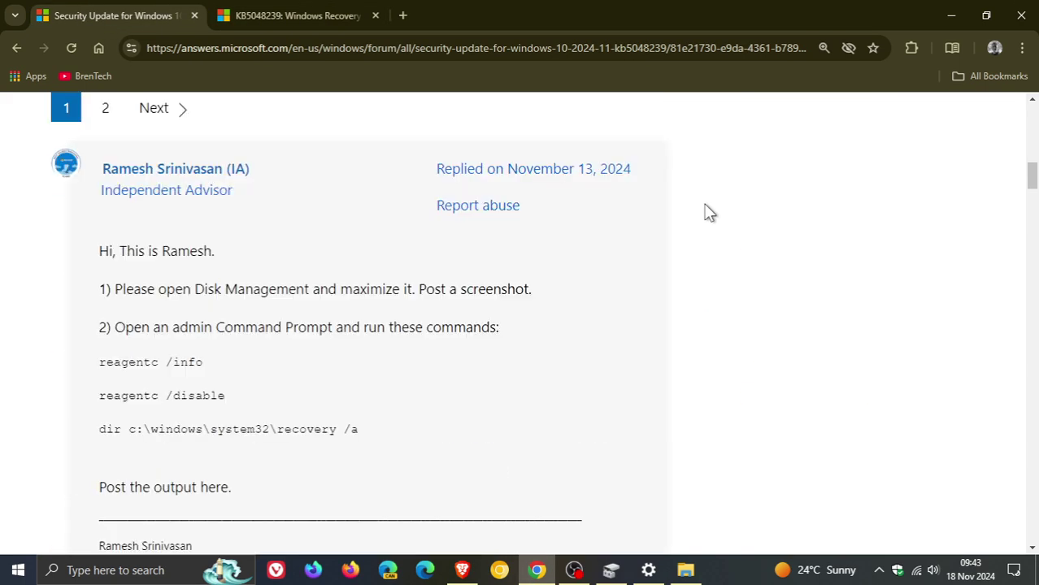
pyautogui.scroll(-3, 706, 208)
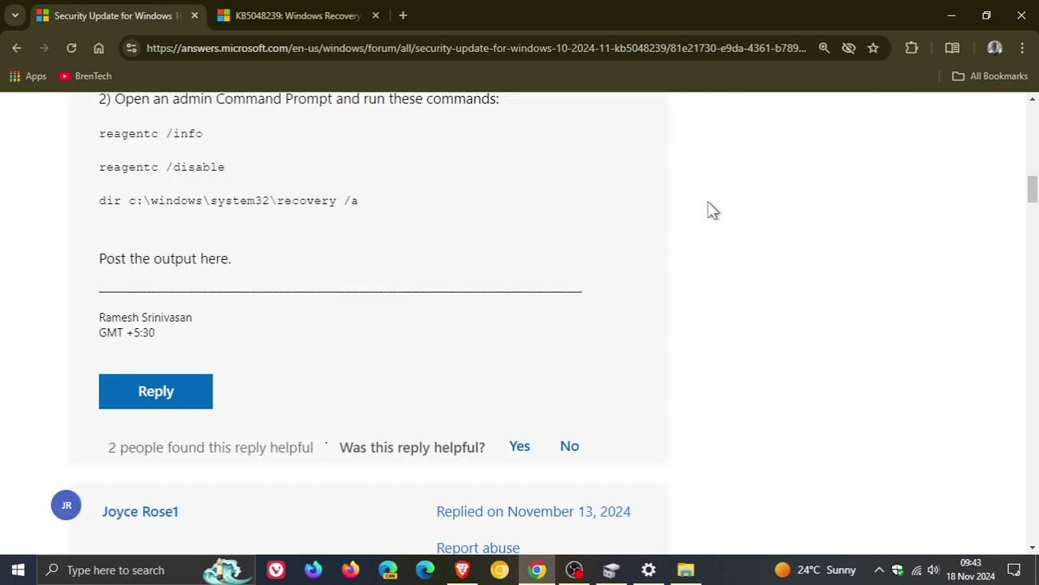
pyautogui.scroll(-2, 709, 208)
pyautogui.scroll(-3, 710, 209)
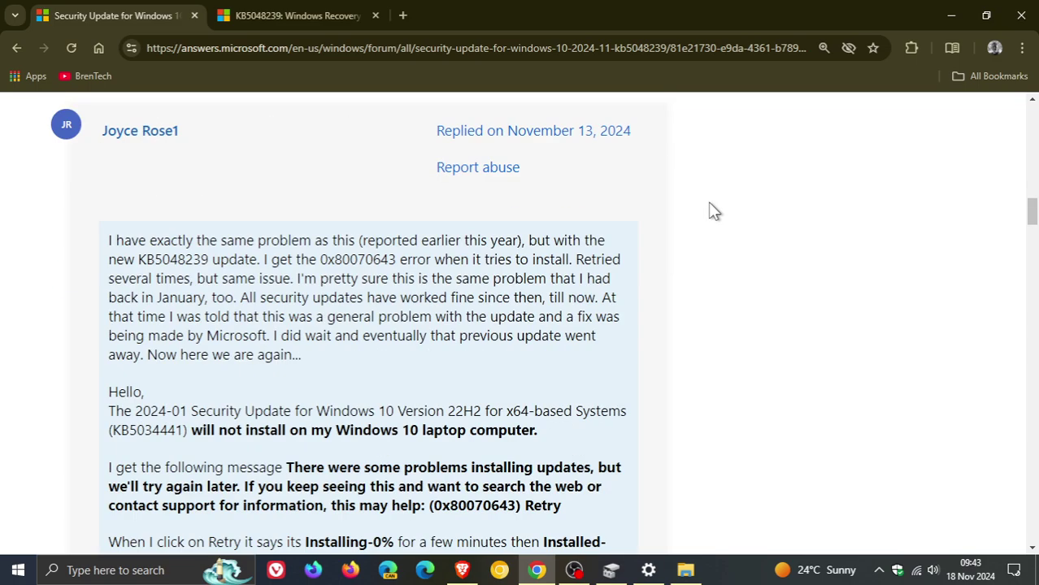
pyautogui.scroll(9, 709, 210)
pyautogui.scroll(10, 710, 209)
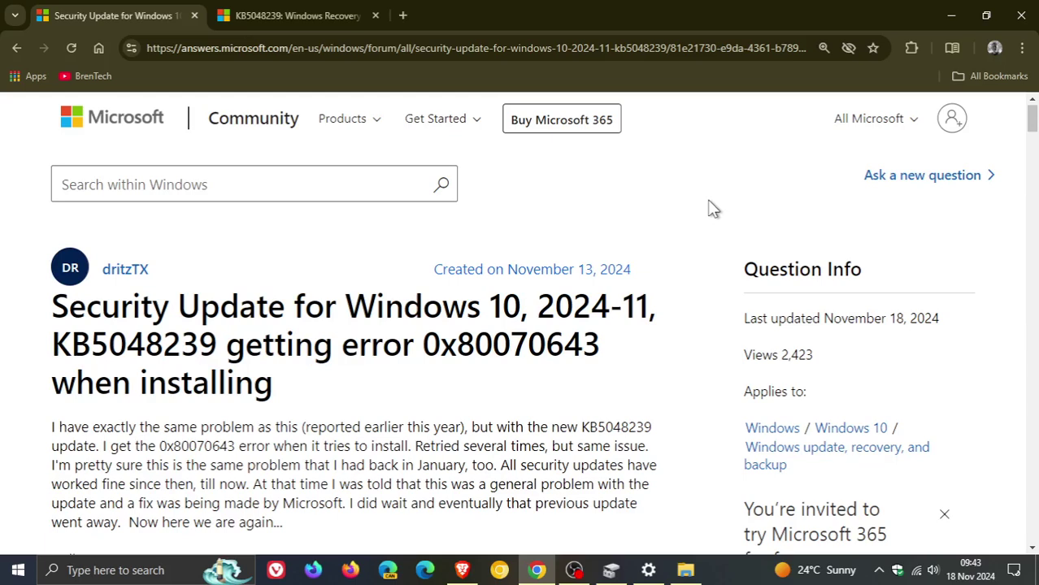
# - Minimize the browser, the update history and the Programs folder windows to show the desktop
pyautogui.click(953, 16)
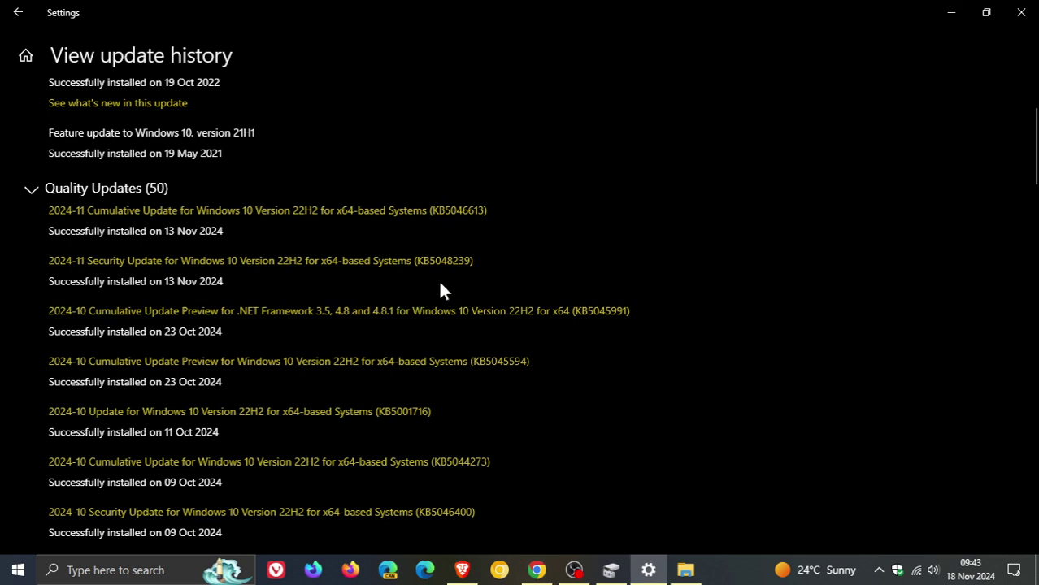
pyautogui.click(951, 18)
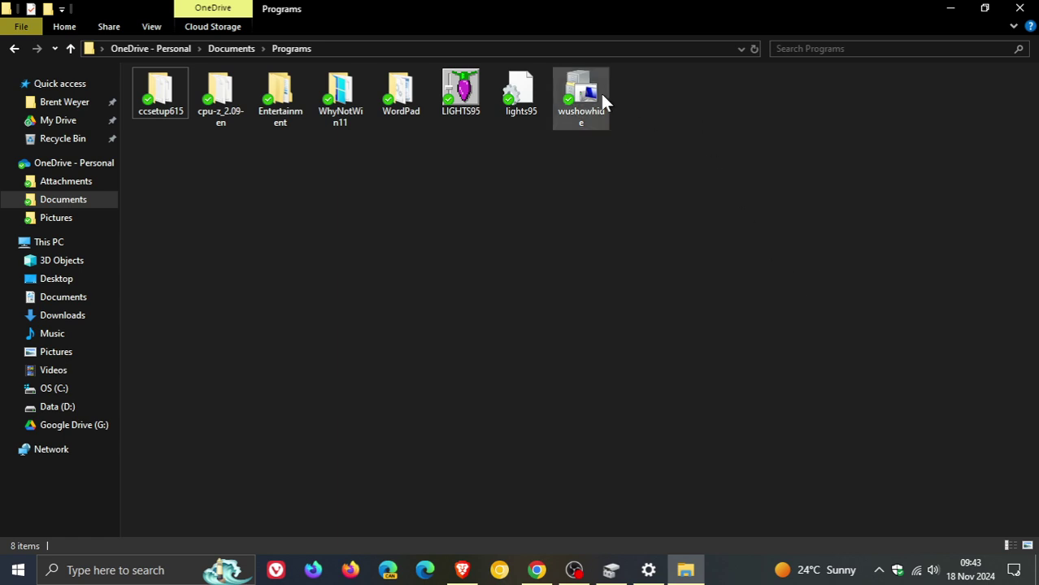
pyautogui.click(951, 8)
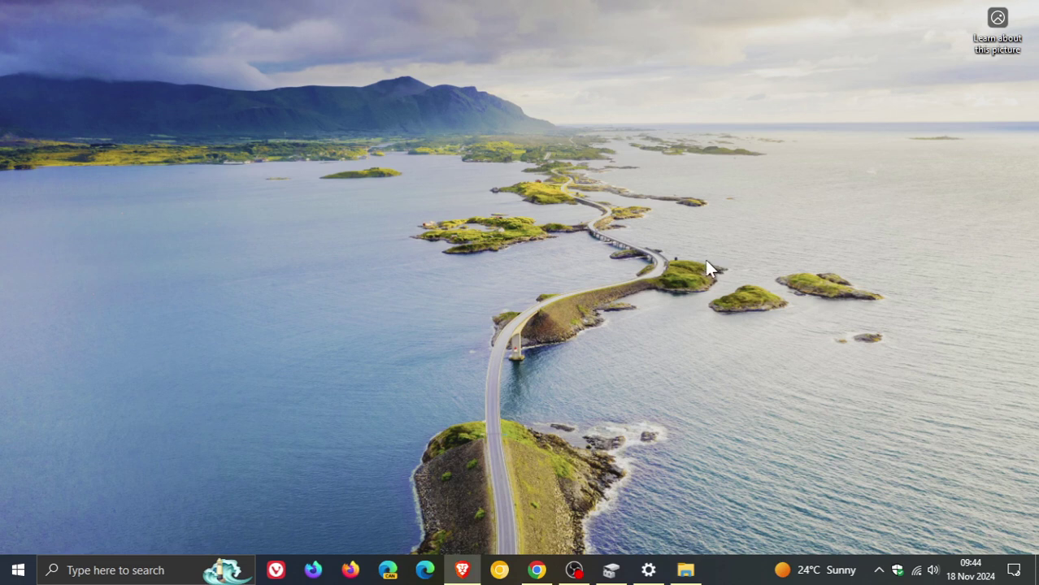